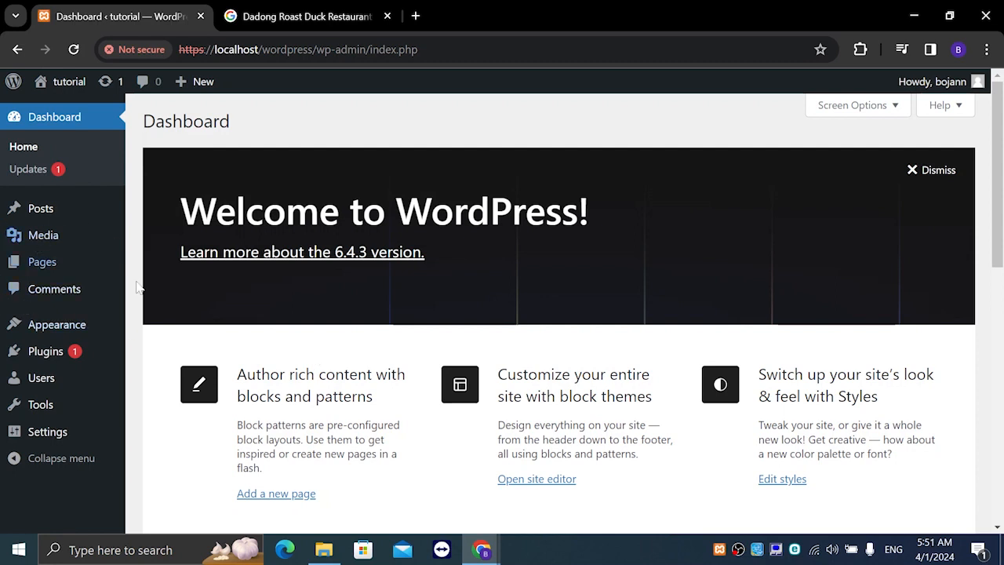
- Open the page for adding new plugins and search for "google reviews"
mouse_move(79, 355)
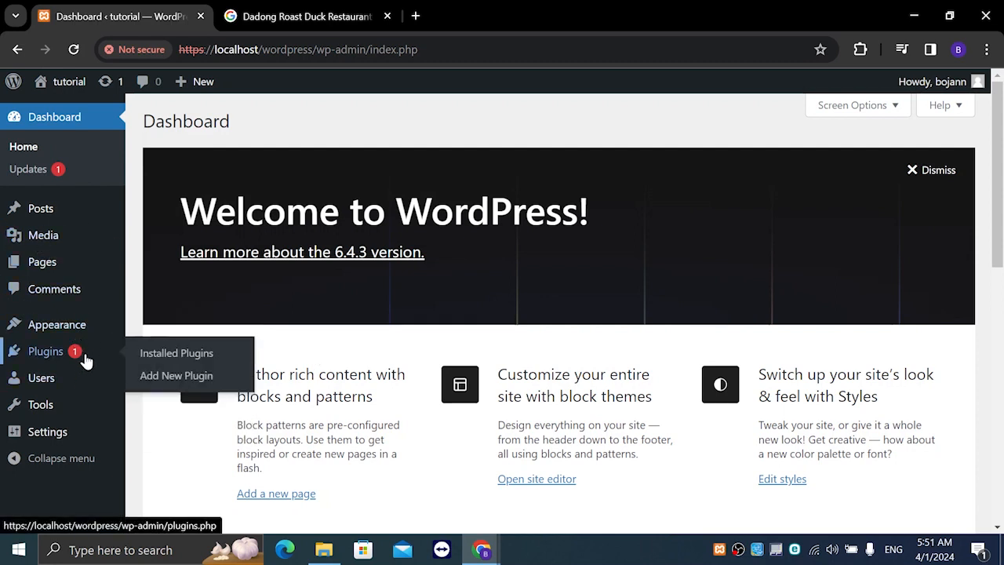
click(190, 380)
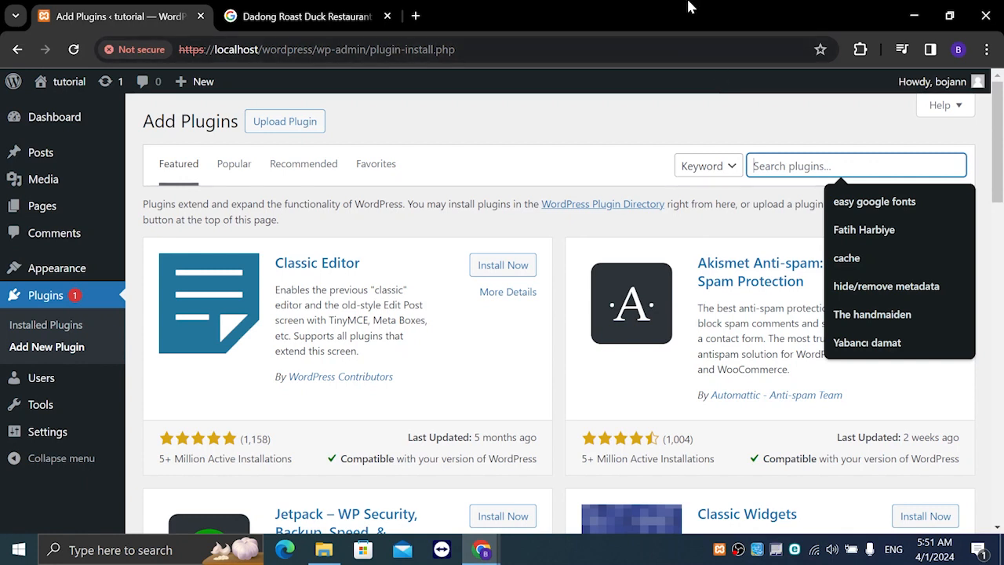
text(revi)
key(BackSpace)
key(BackSpace)
key(BackSpace)
key(BackSpace)
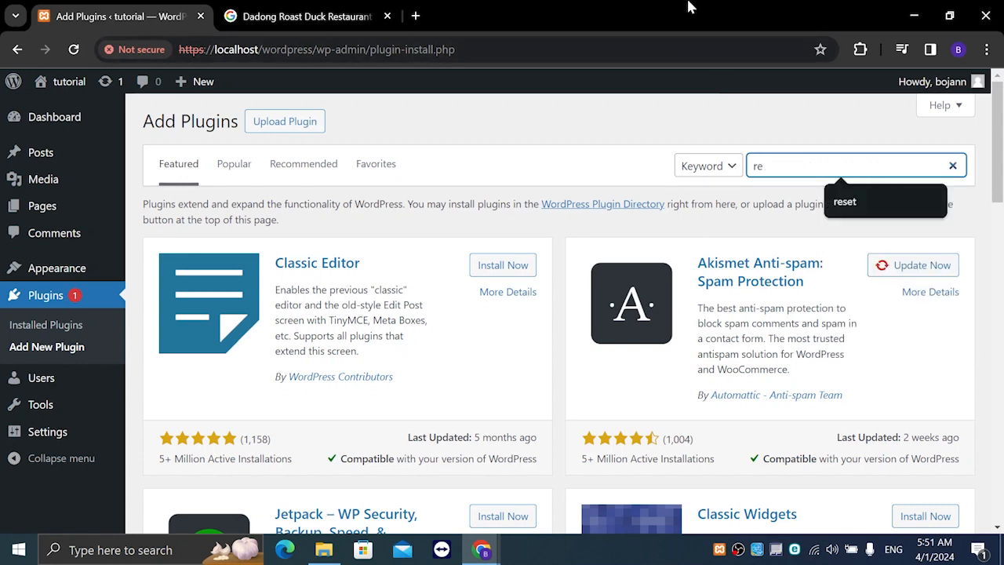
text(google reviews)
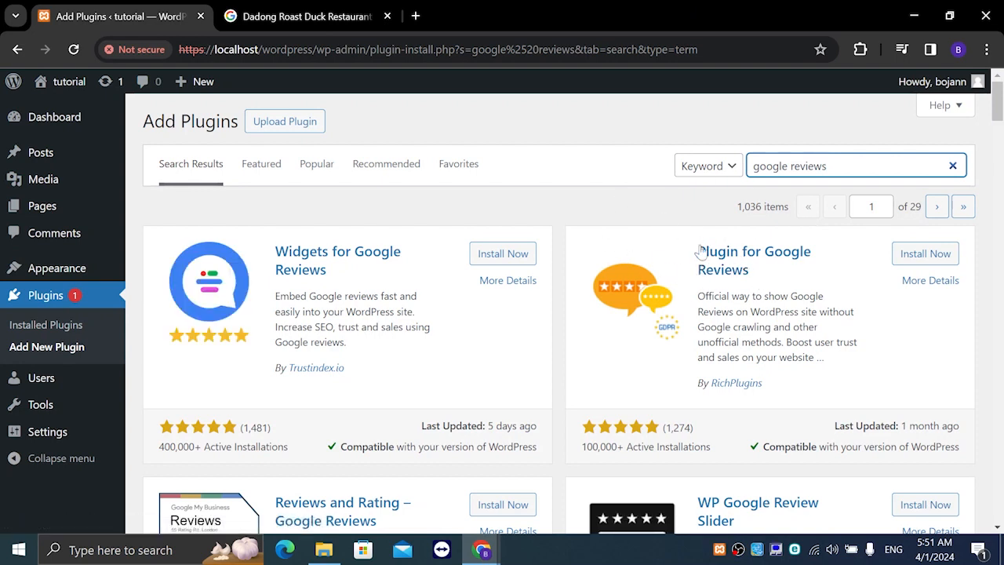
- Install and activate Plugin for Google Reviews by RichPlugins
click(924, 257)
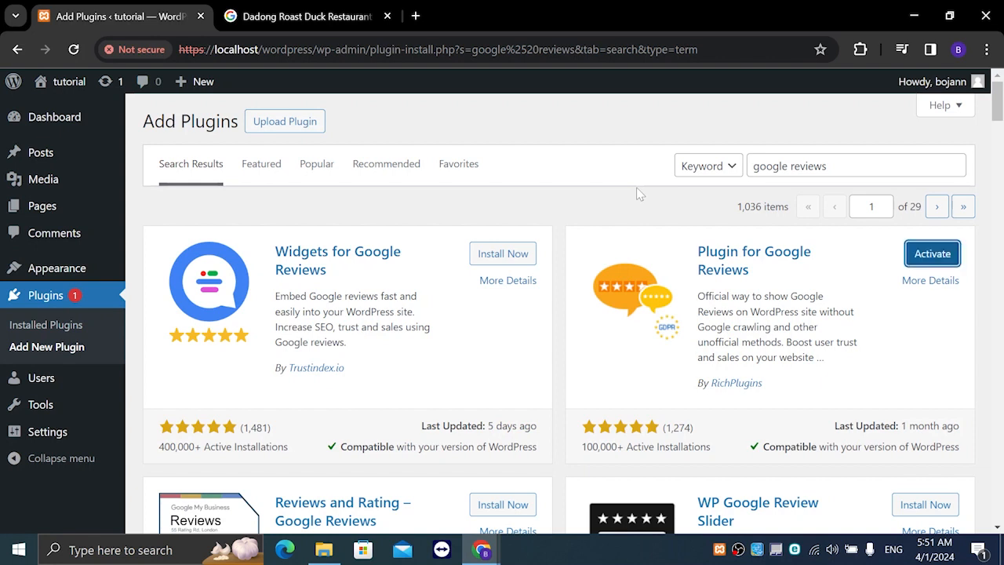
click(937, 257)
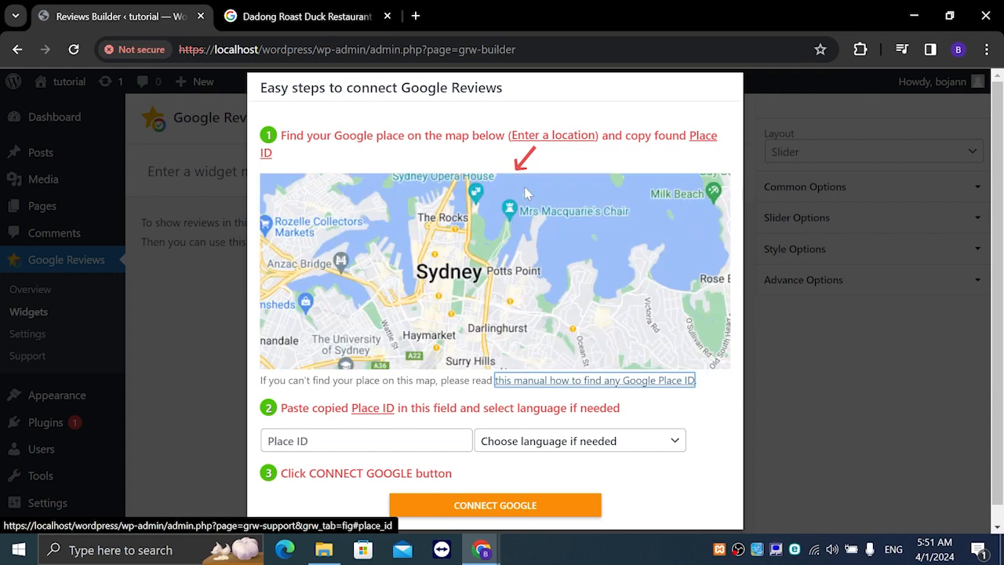
scroll(383, 243, down, 2)
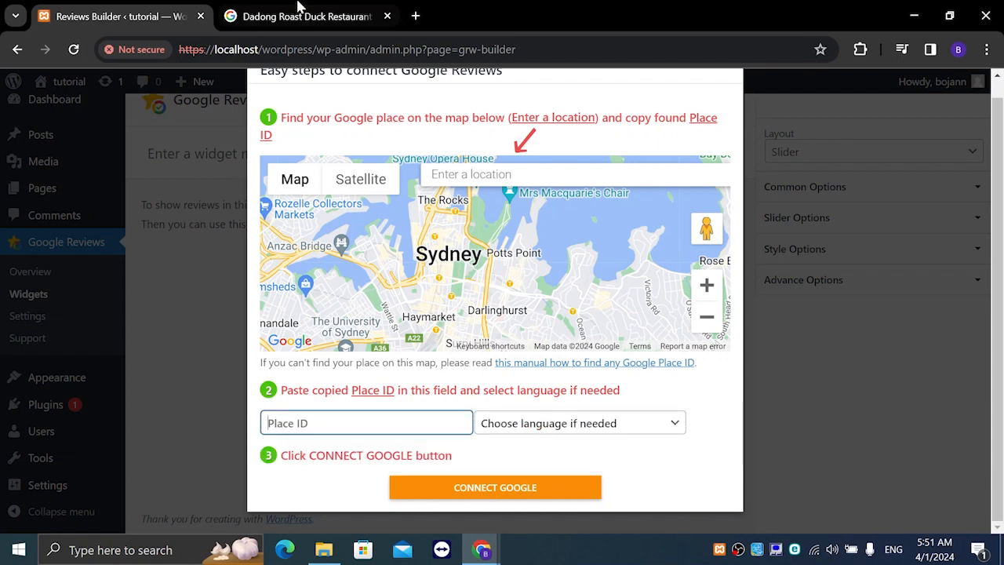
- Switch to the Dadong Roast Duck Restaurant Google results and inspect the write-a-review button in the listing's reviews section
click(298, 11)
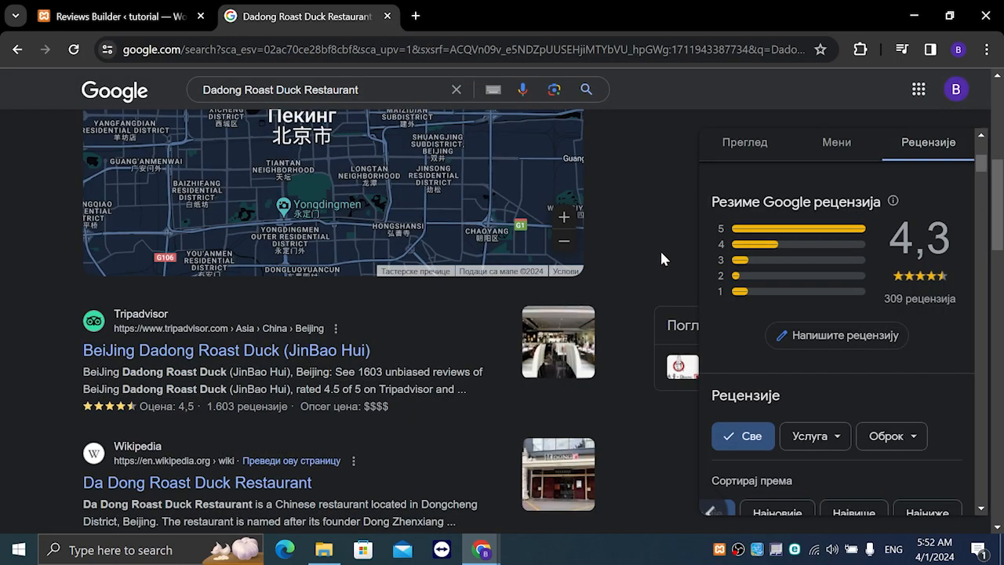
scroll(661, 253, up, 3)
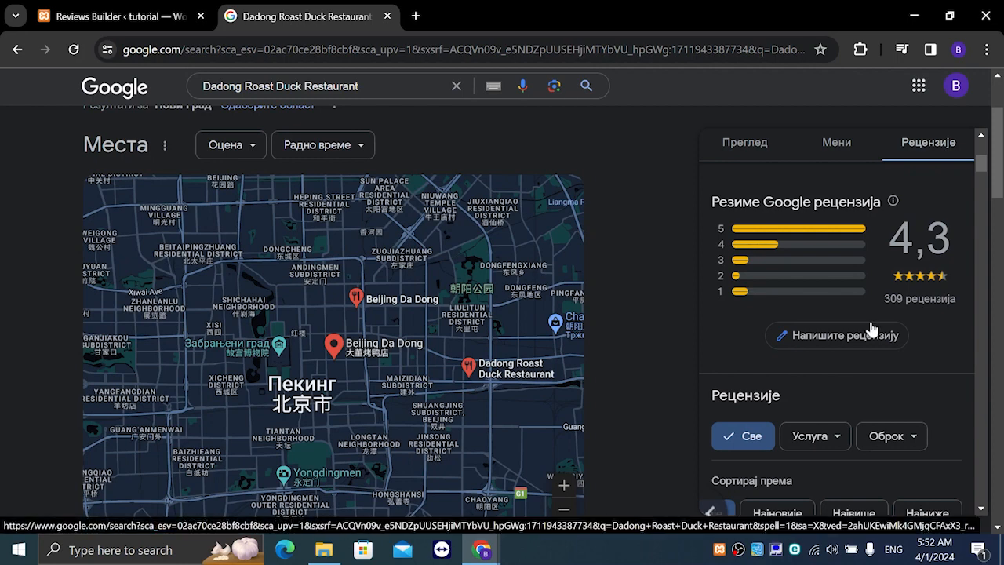
scroll(871, 328, up, 1)
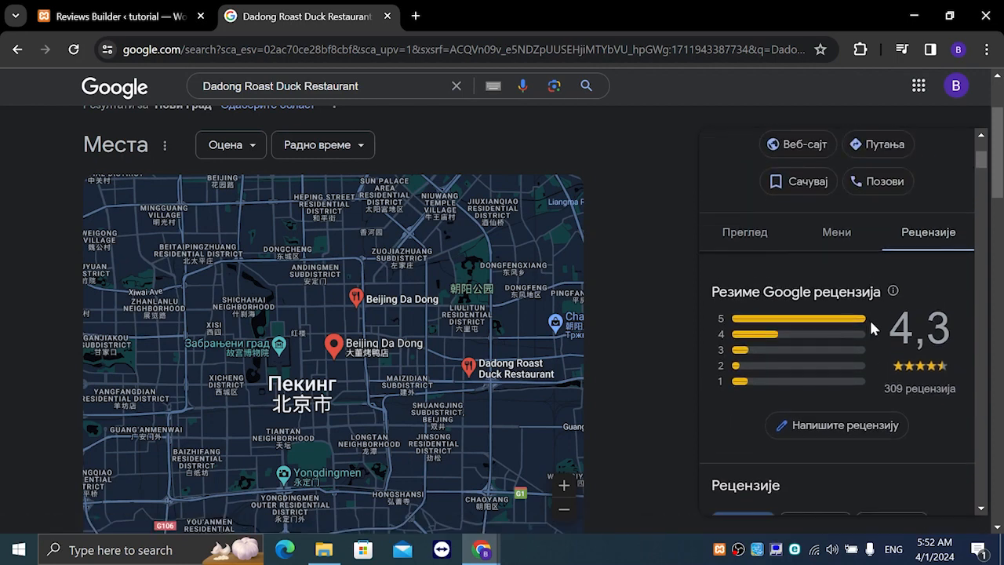
scroll(870, 317, down, 1)
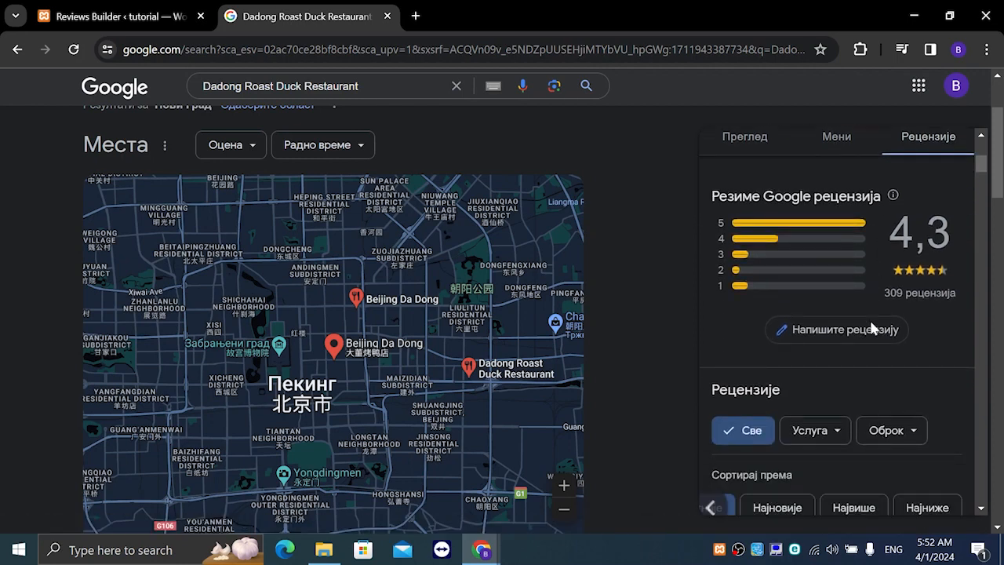
right_click(812, 325)
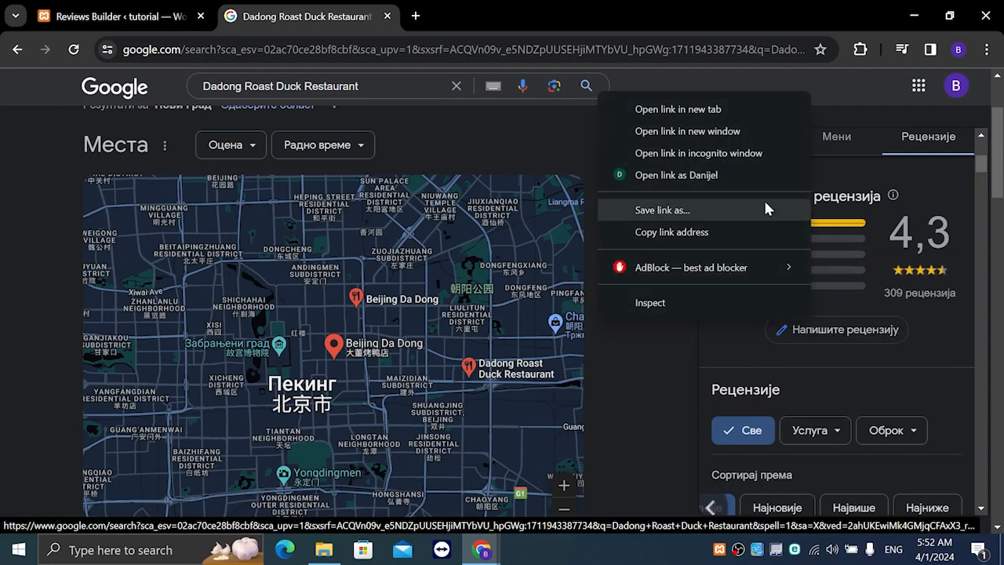
click(770, 307)
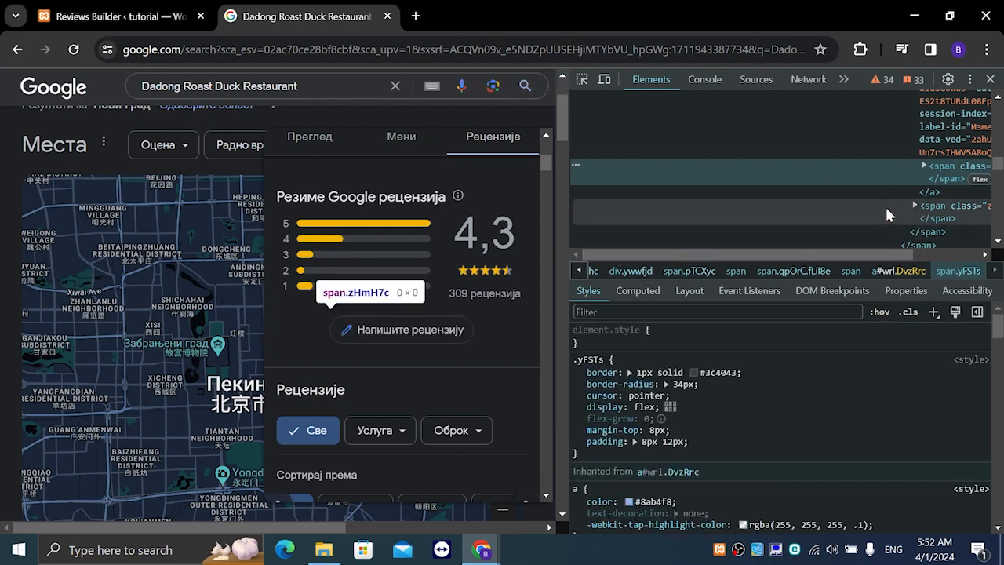
- Search the inspected page's element code for data-id
drag(866, 259, 944, 253)
scroll(938, 184, up, 2)
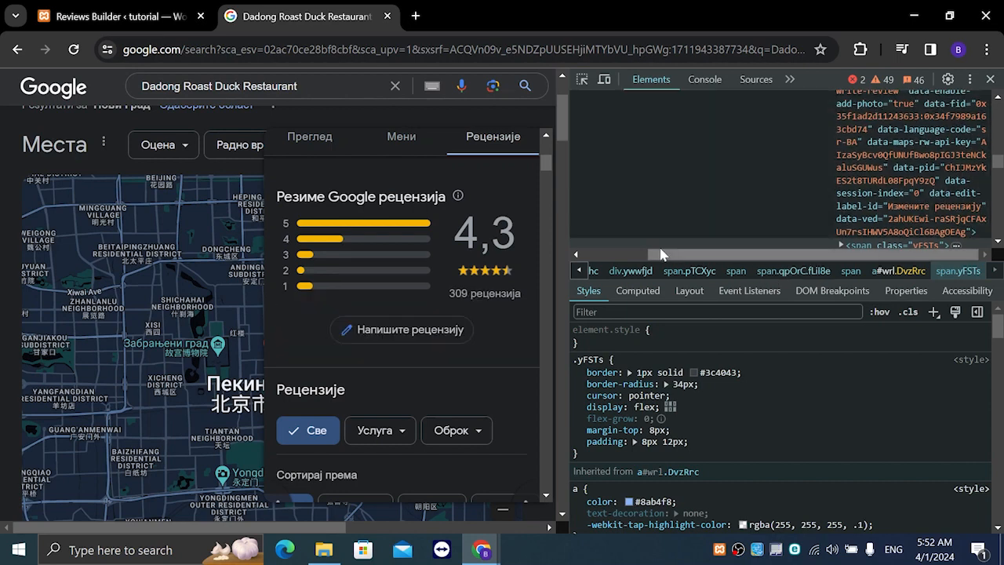
key(ctrl+f)
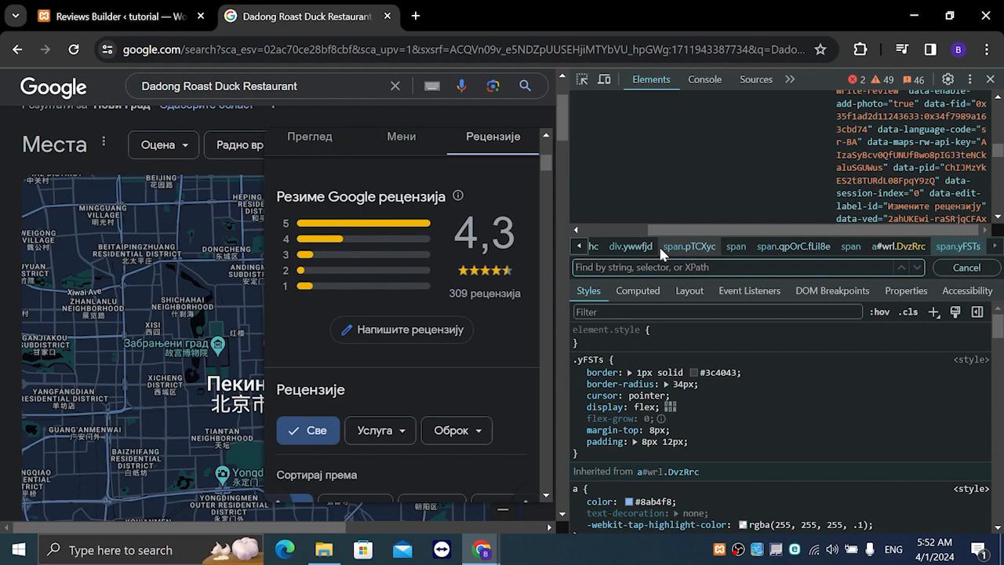
text(dat)
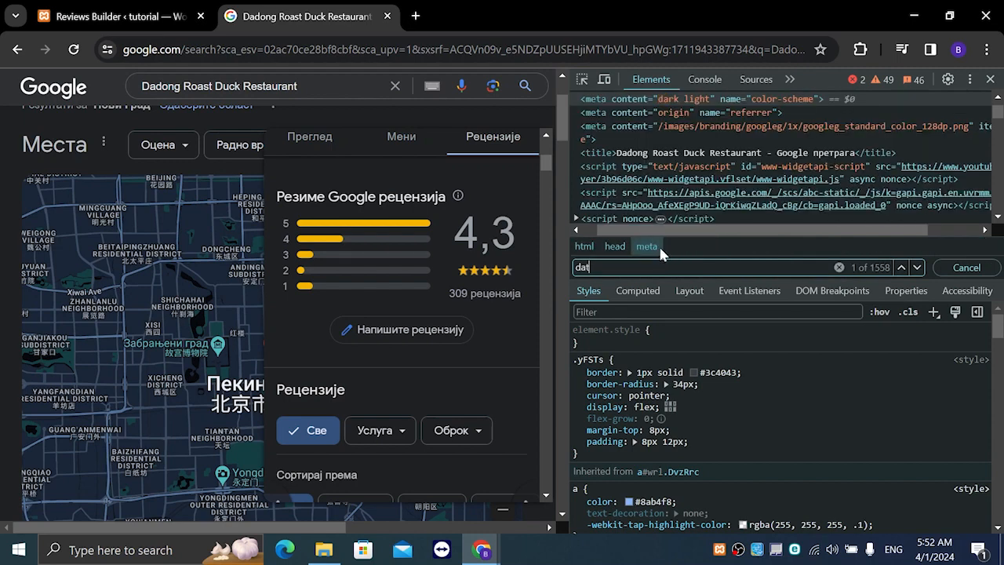
text(a)
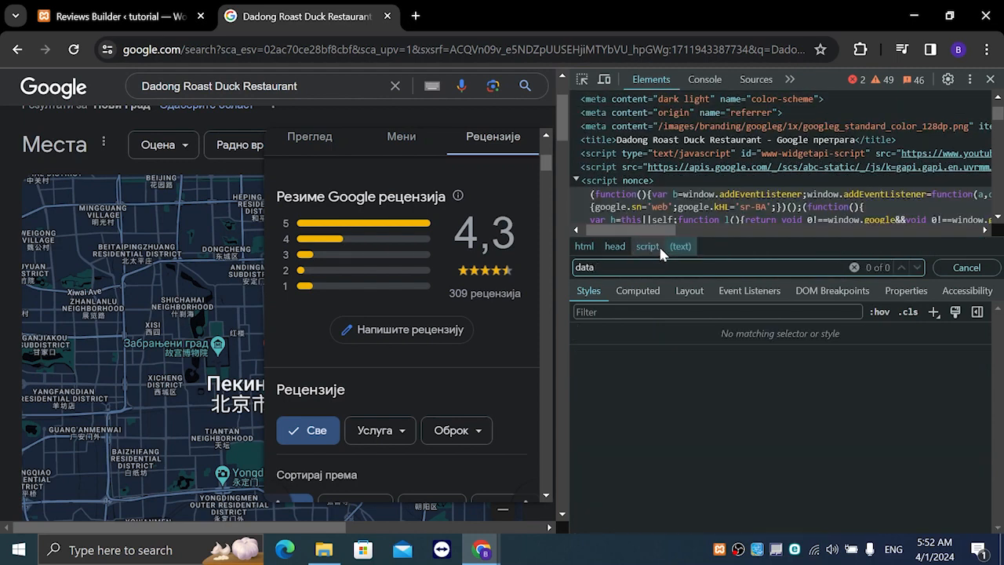
text(-)
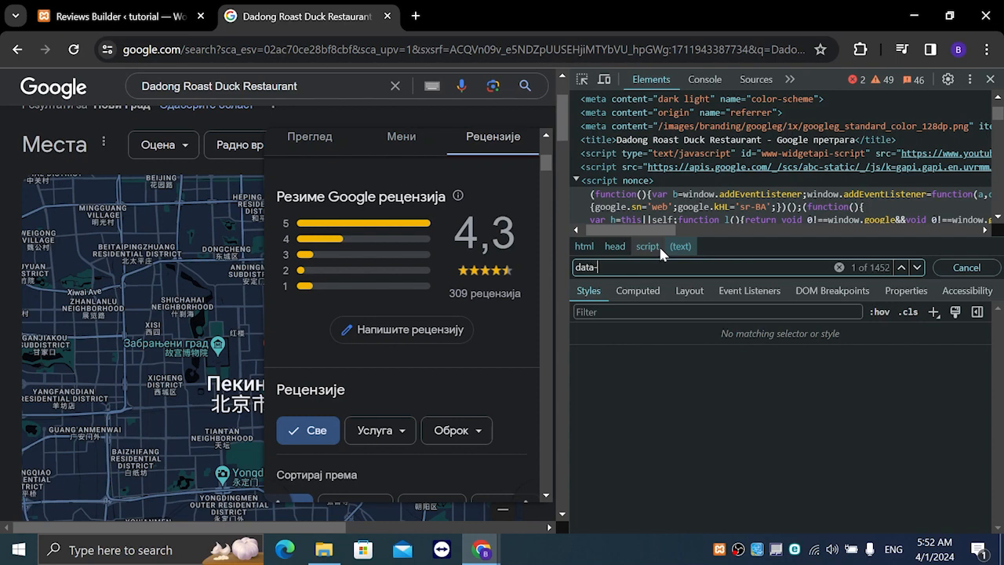
text(id)
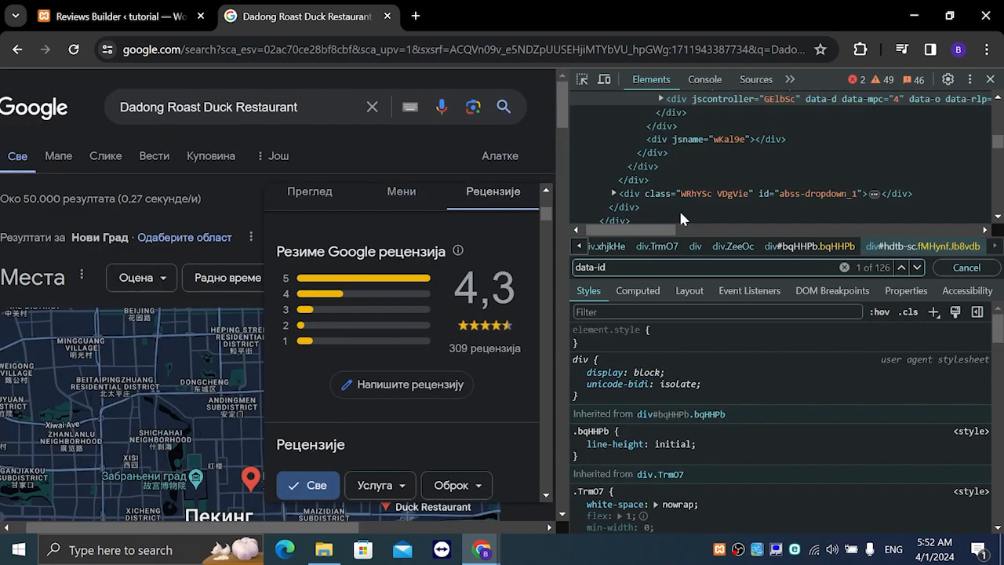
scroll(728, 149, up, 3)
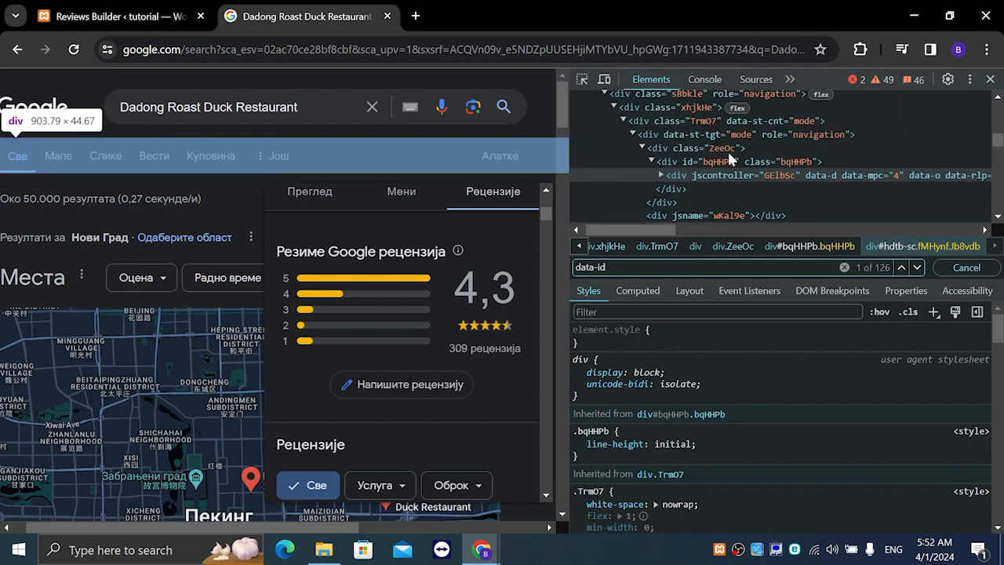
scroll(727, 155, down, 1)
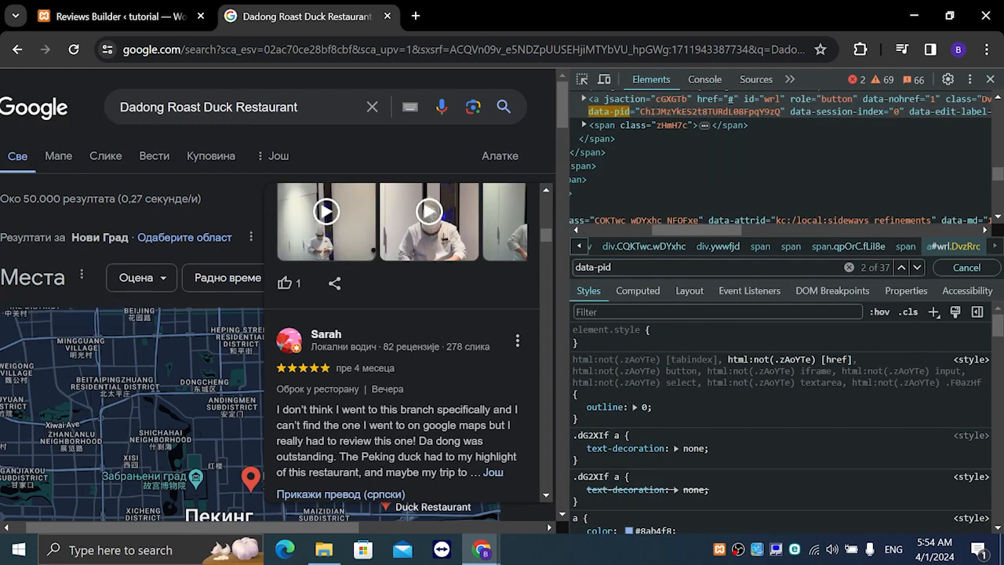
- Search the element code for data-pid and go to the match in the review button's link
click(611, 267)
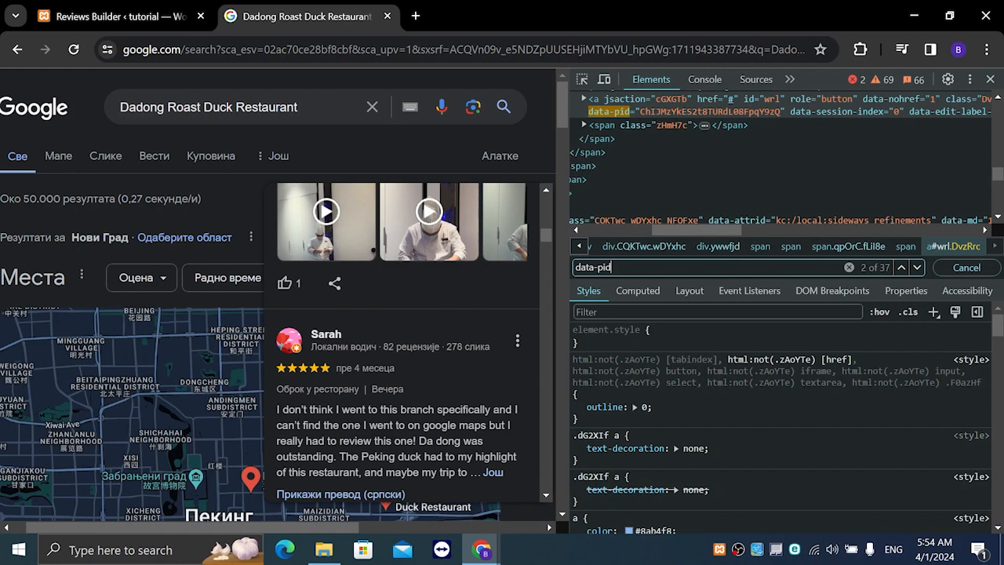
key(BackSpace)
key(BackSpace)
key(BackSpace)
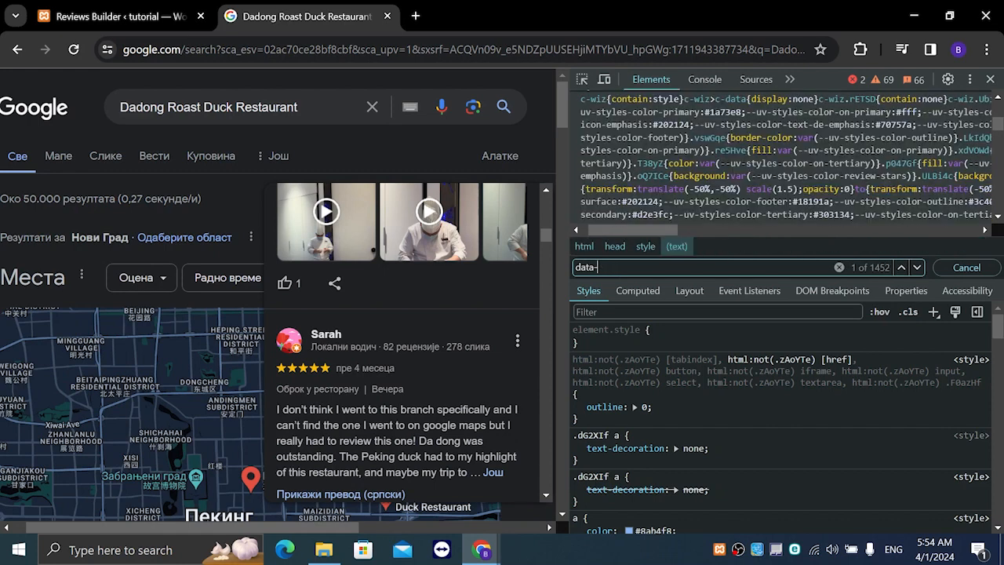
text(pid)
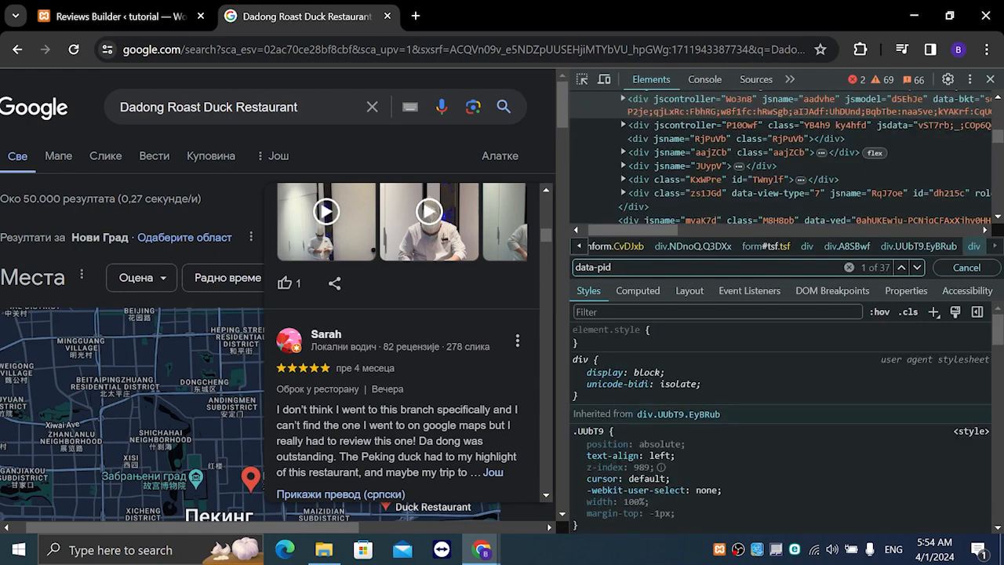
scroll(680, 209, up, 2)
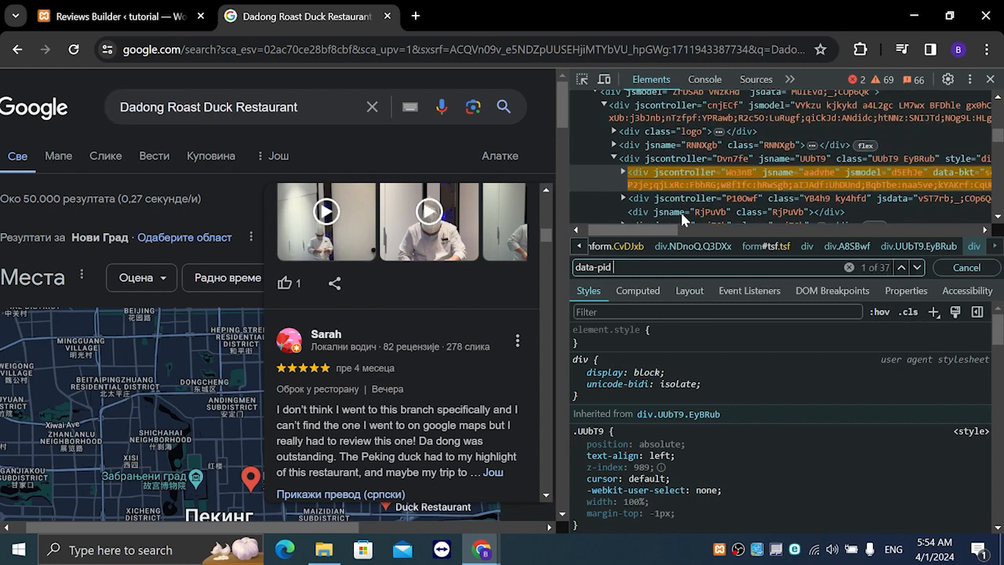
key(Return)
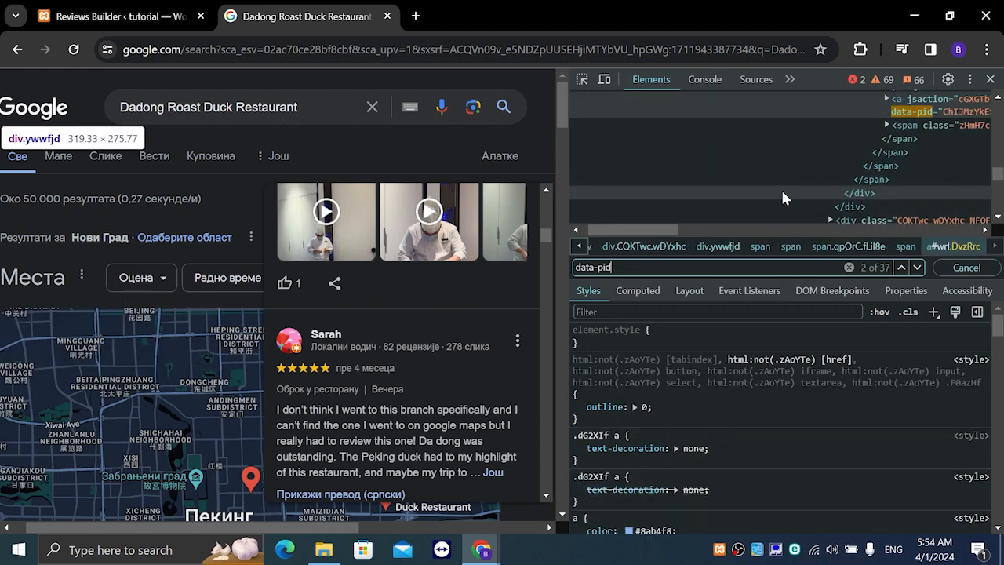
- Select and copy the data-pid value from the review button's link element
drag(671, 230, 737, 230)
scroll(724, 153, up, 1)
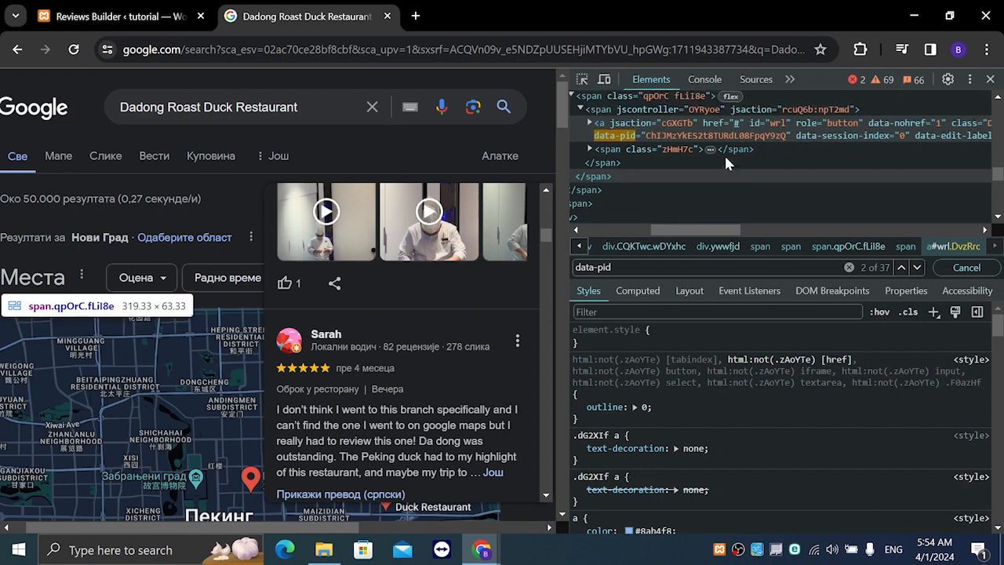
drag(645, 132, 665, 137)
double_click(665, 138)
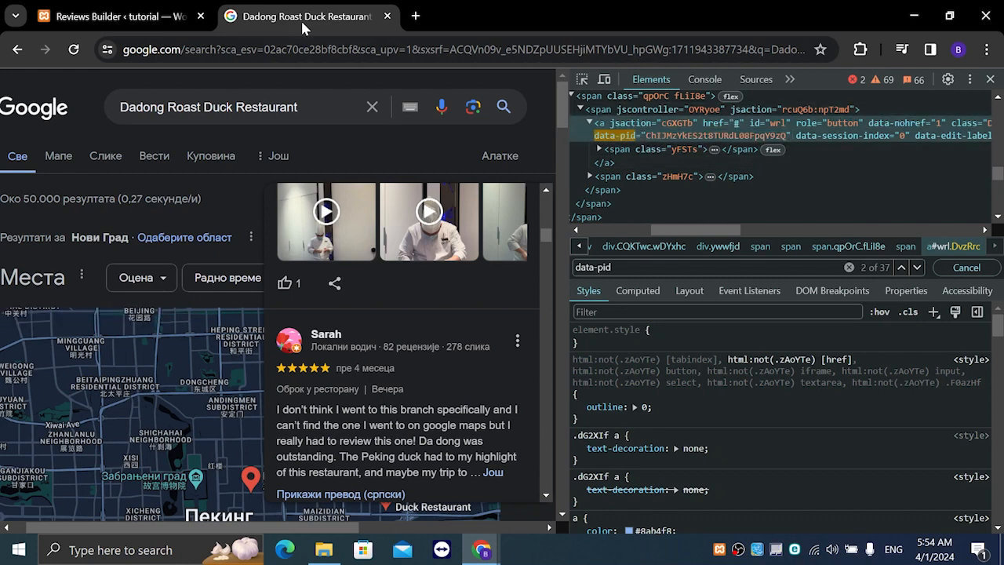
- Back in the WordPress reviews builder, enter Place ID ChIJMzYkES2t8TURdL08FpqY9zQ, set the language to English and connect Google
click(166, 7)
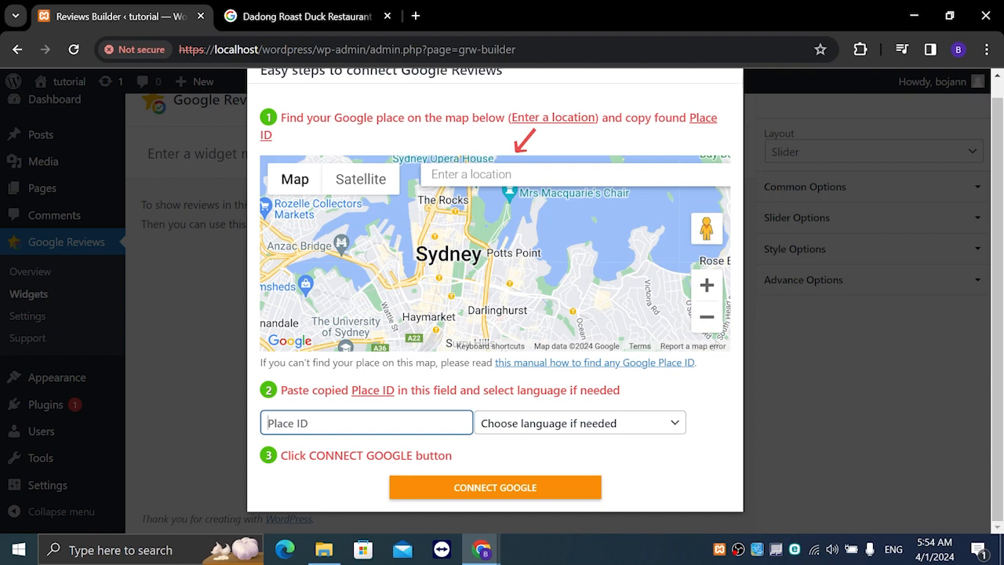
text(ChIJMzYkES2t8TURdL08FpqY9zQ)
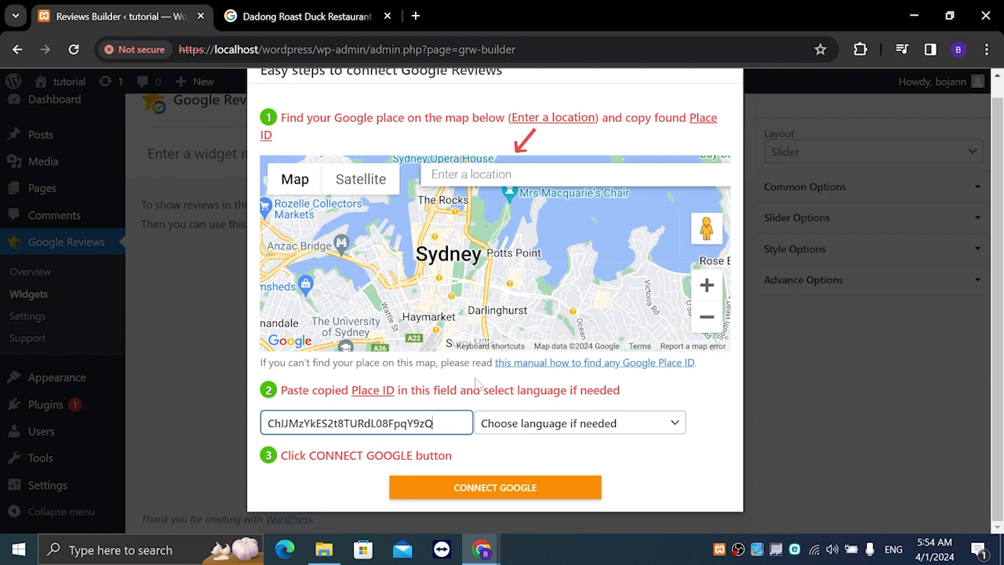
click(547, 424)
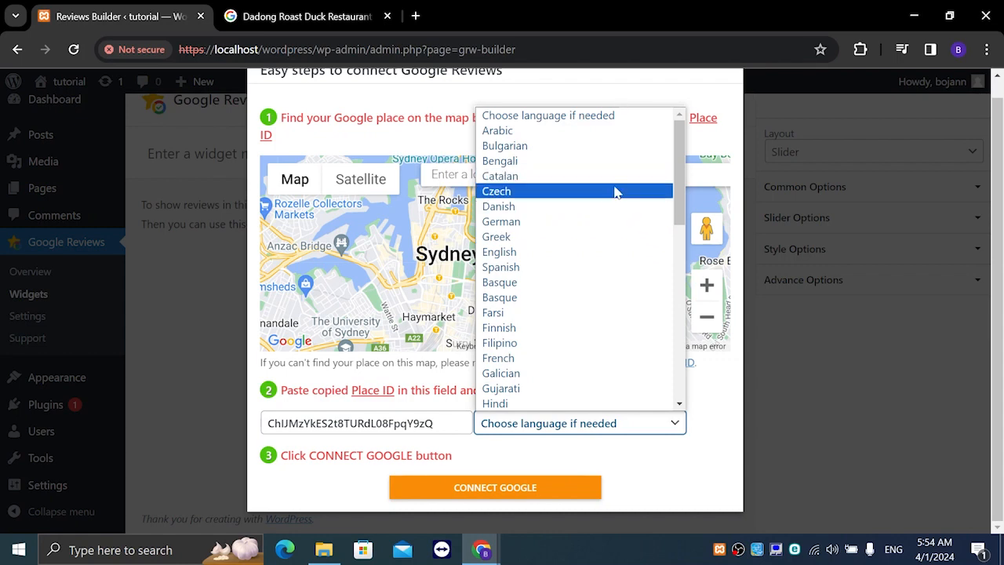
click(610, 251)
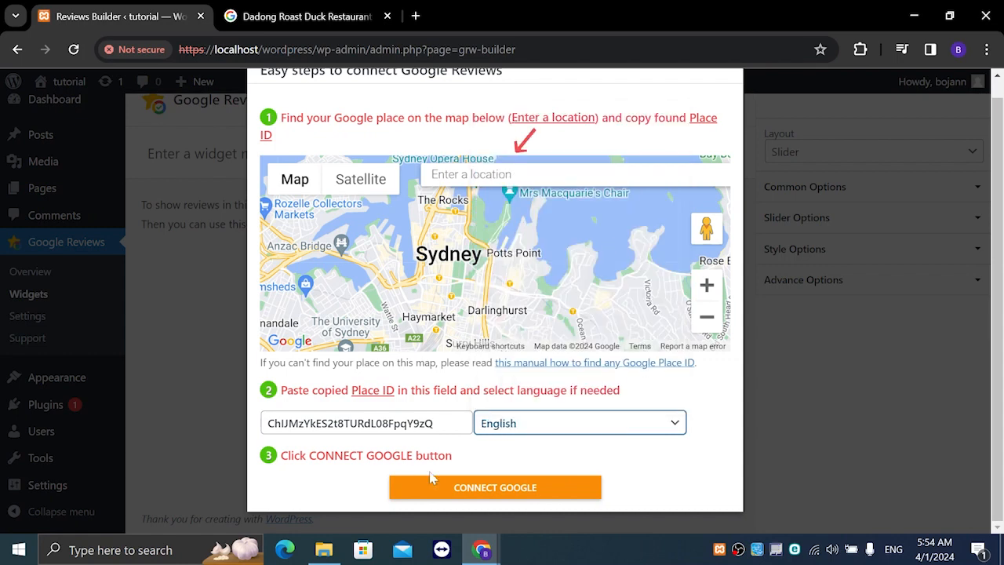
click(445, 496)
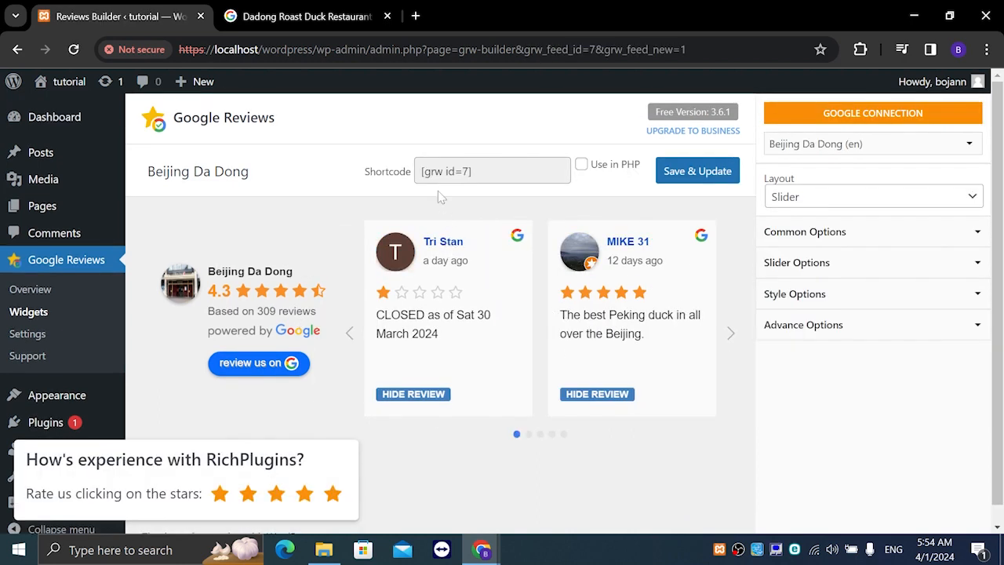
- Copy the Beijing Da Dong widget's shortcode and open the list of all site pages
click(487, 171)
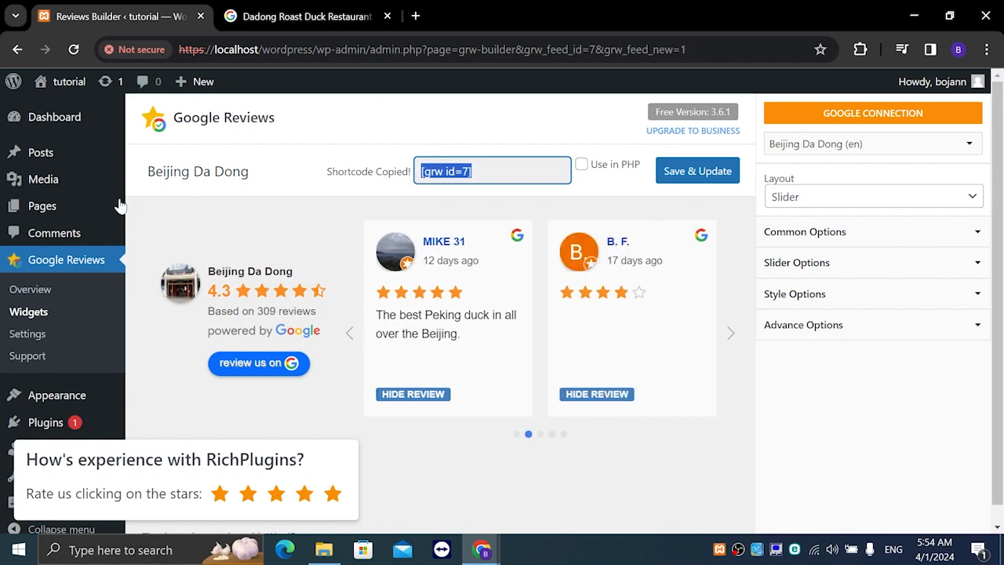
mouse_move(91, 205)
click(154, 212)
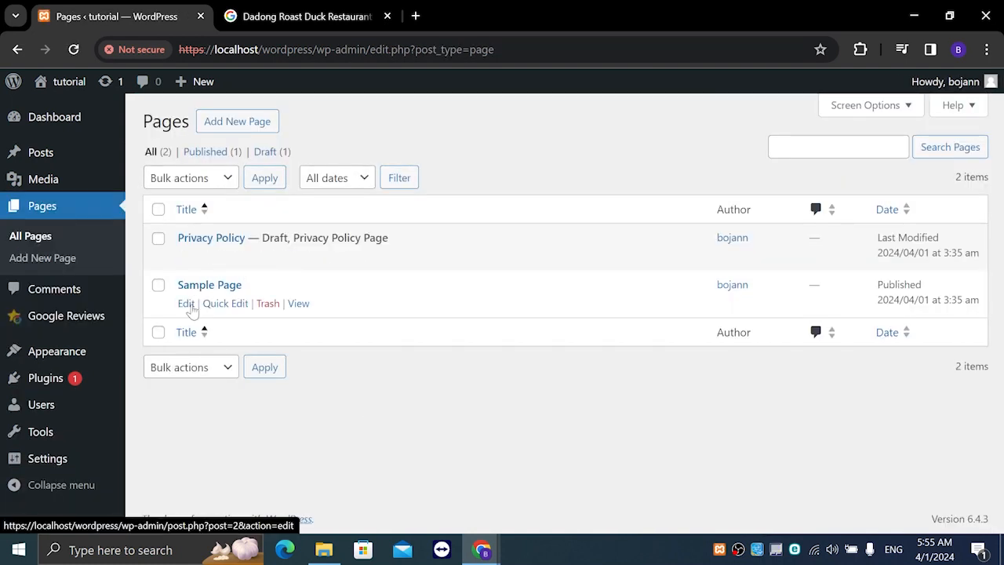
- Open Sample Page for editing, paste the shortcode [grw id=7] below its last paragraph and update the page
click(187, 304)
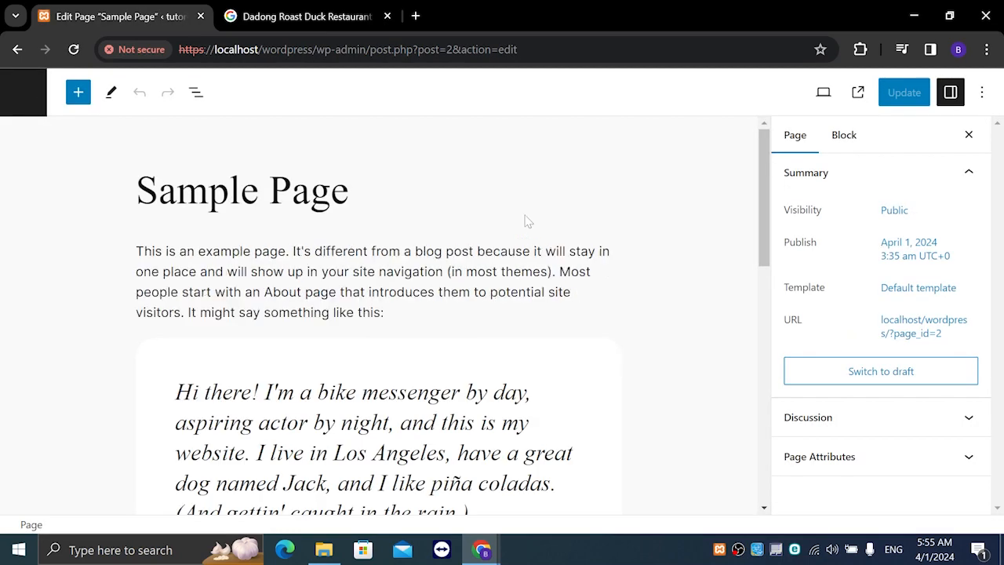
click(503, 251)
scroll(481, 345, down, 8)
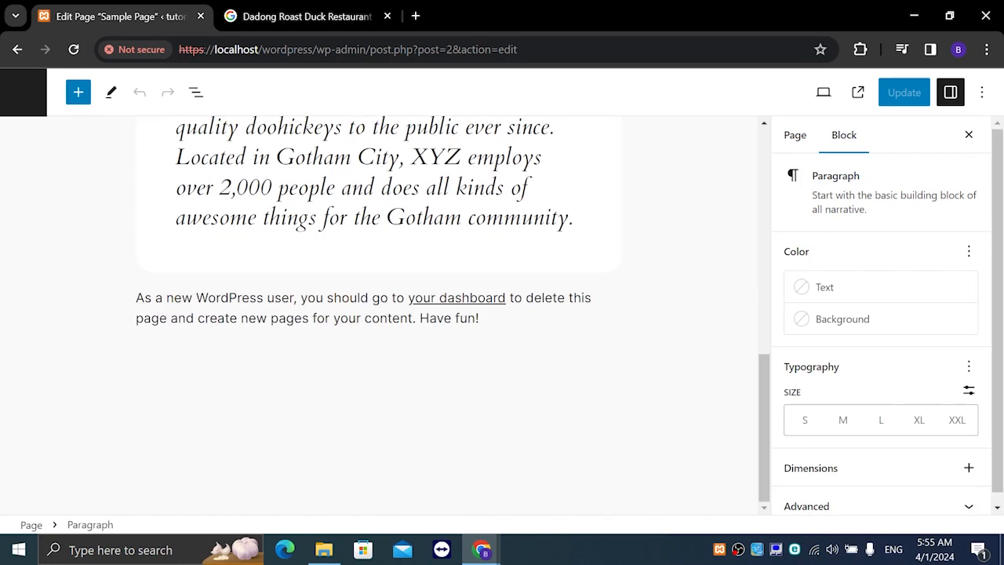
click(481, 345)
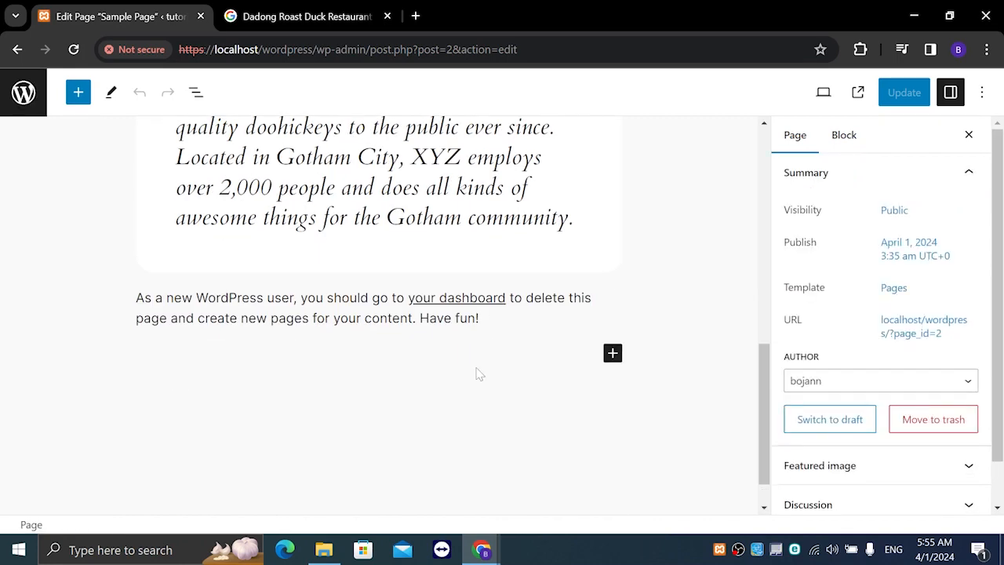
click(212, 354)
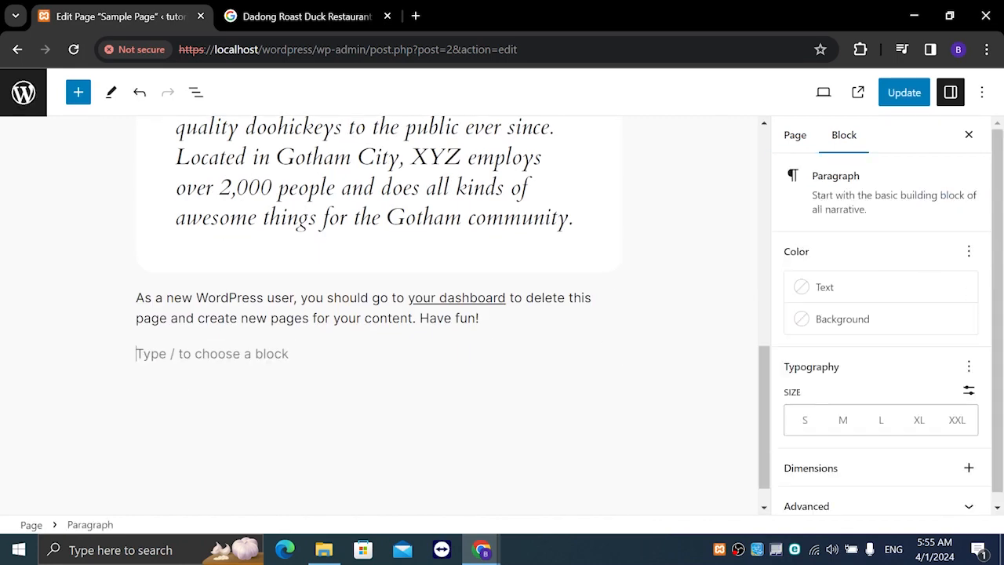
key(ctrl+v)
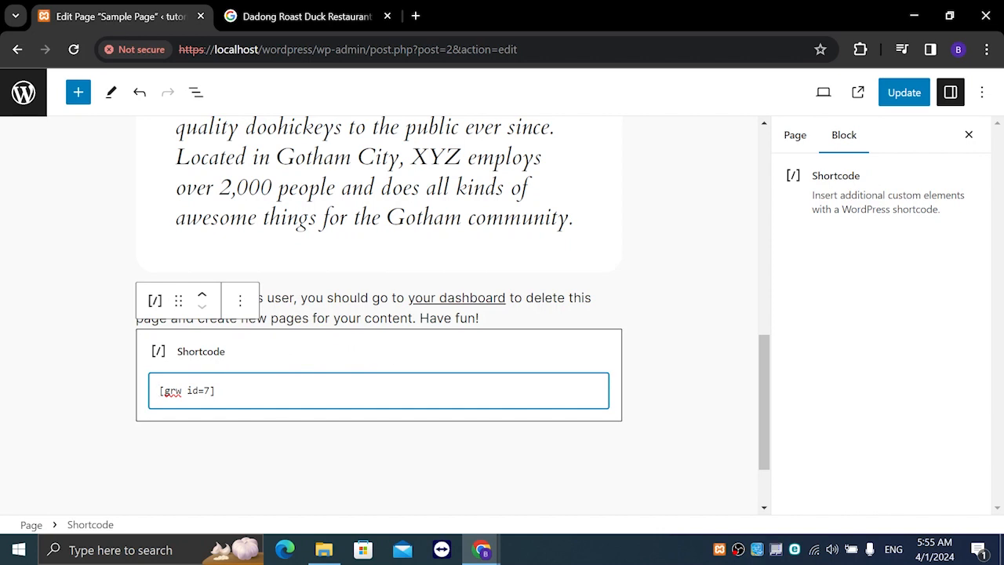
click(469, 317)
click(914, 93)
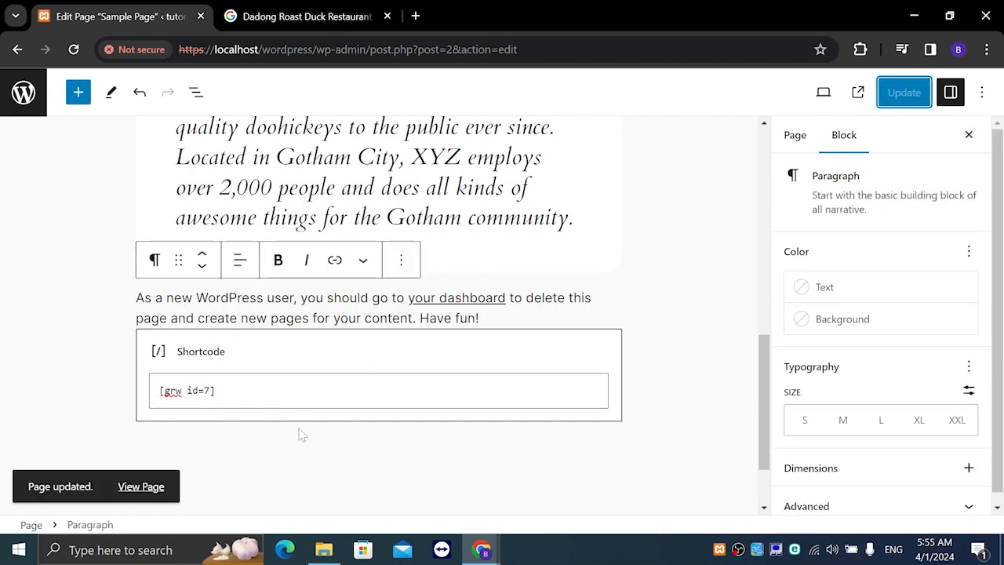
- View the updated Sample Page in a new browser tab and check the embedded Google reviews widget below the text
right_click(133, 490)
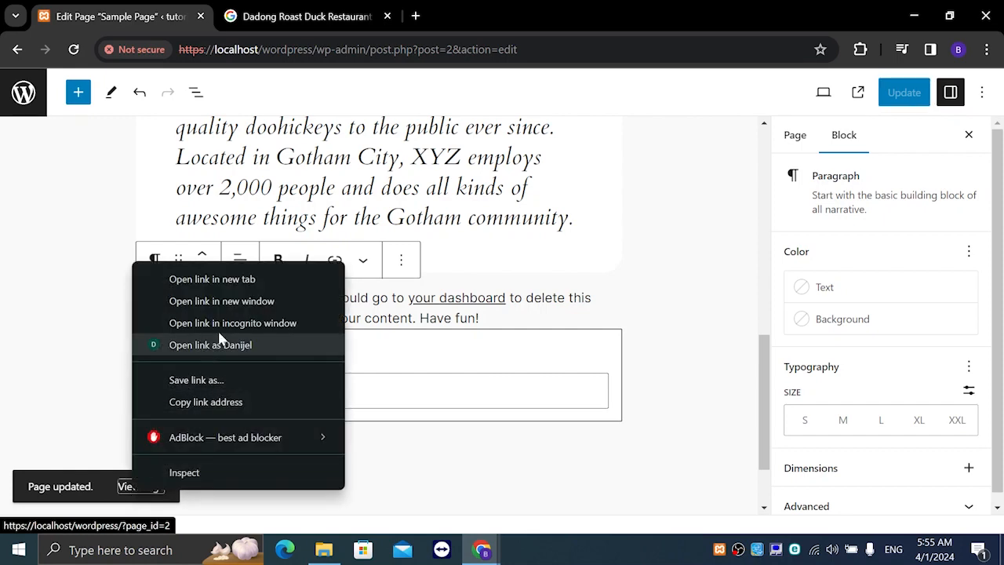
click(244, 284)
click(301, 8)
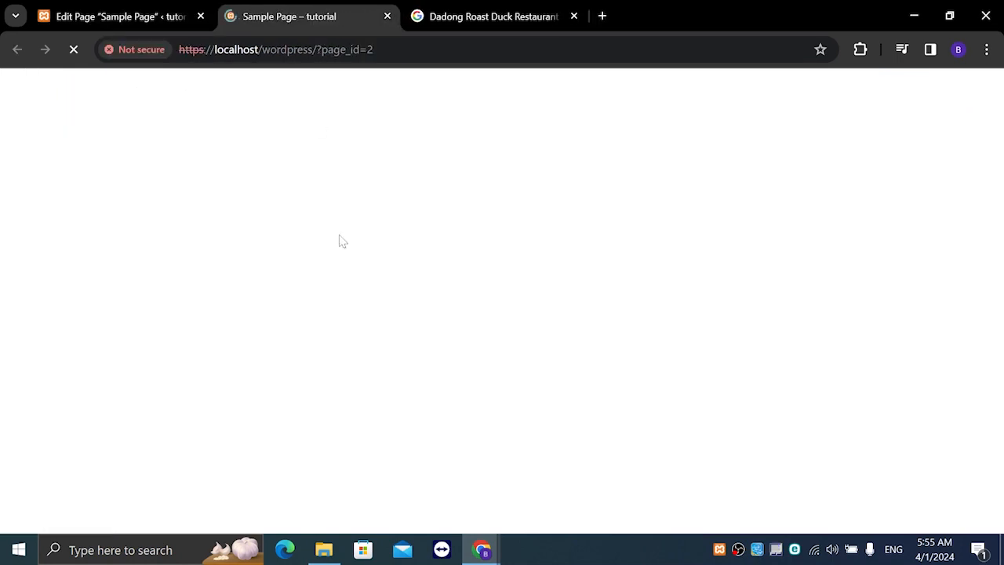
scroll(351, 310, down, 15)
scroll(351, 310, up, 8)
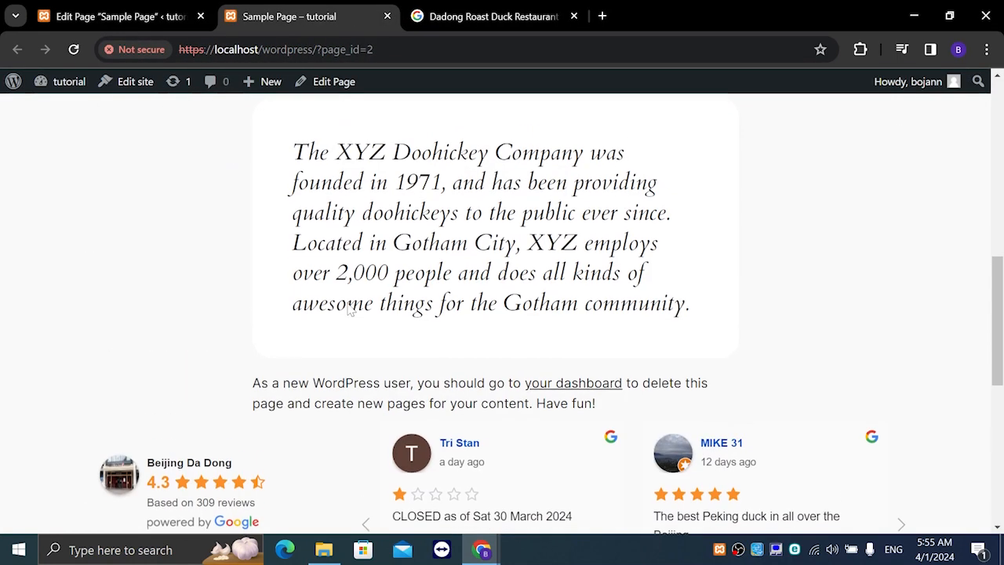
scroll(351, 310, down, 2)
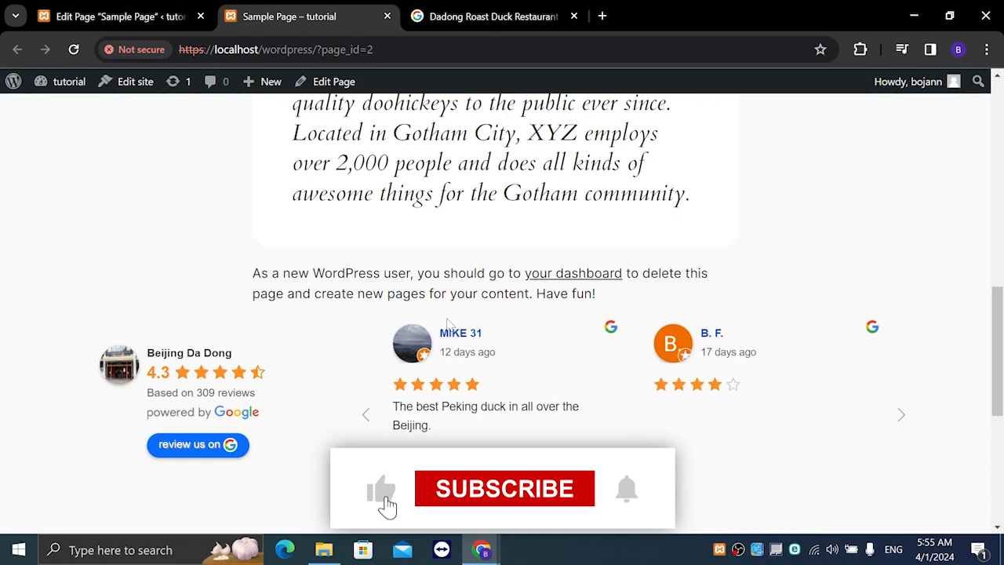
scroll(447, 324, up, 4)
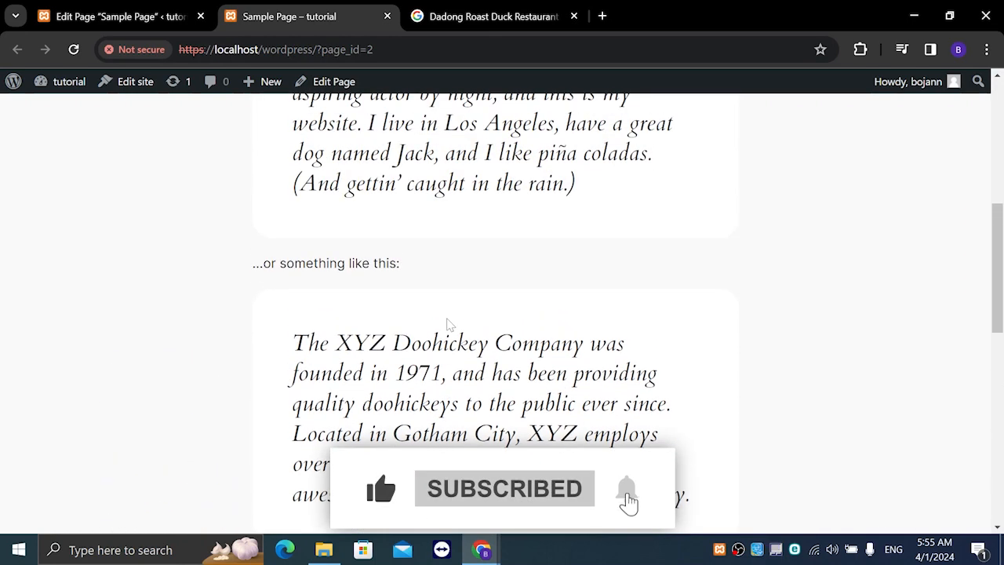